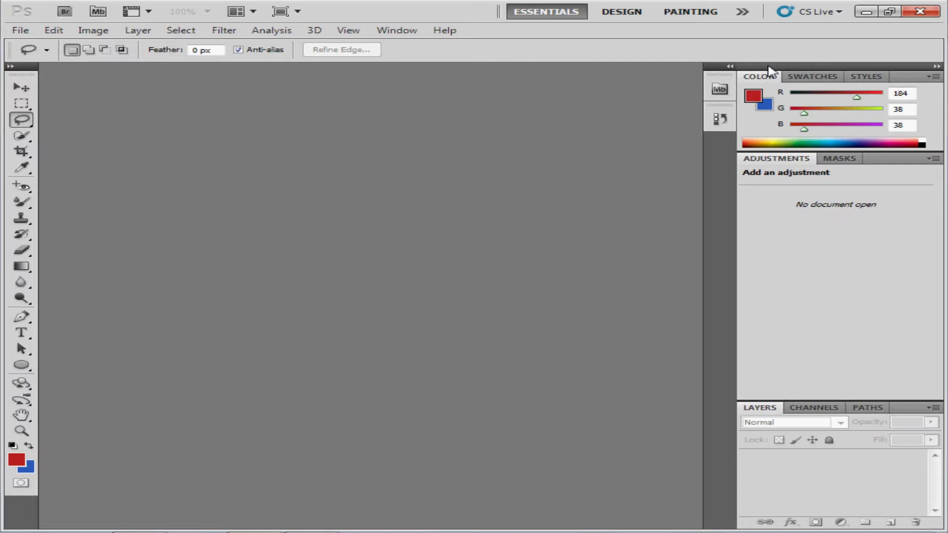
Step: Float the docked panel group over the workspace and reset the Essentials workspace to its default layout
drag(769, 69, 698, 88)
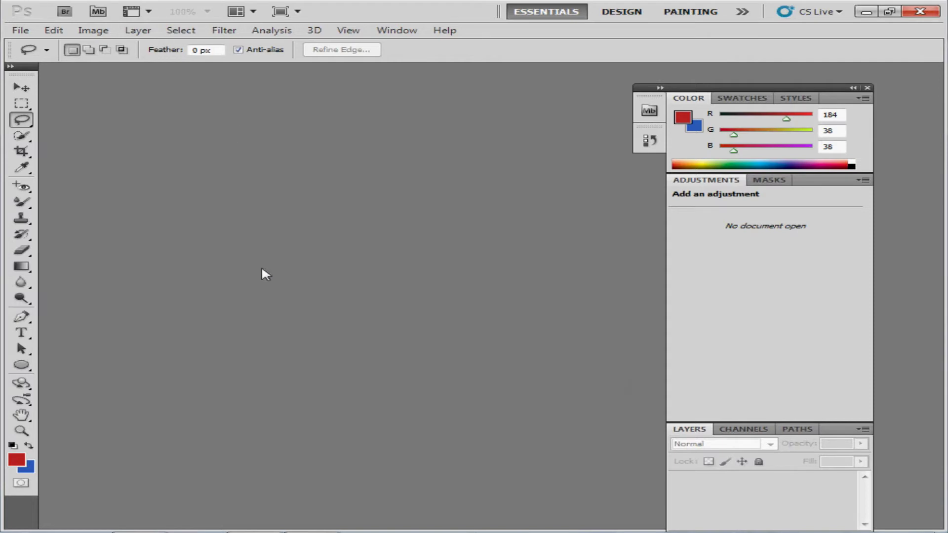
click(540, 15)
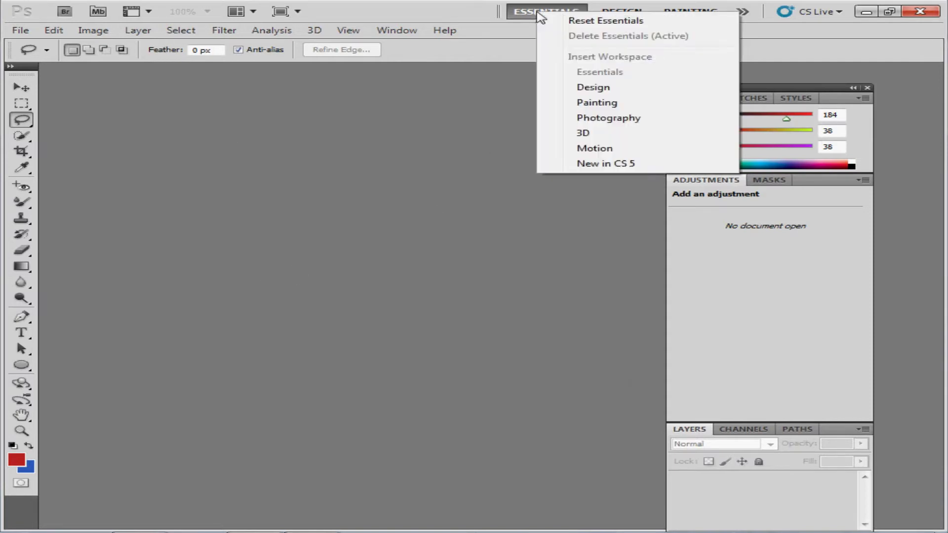
click(576, 22)
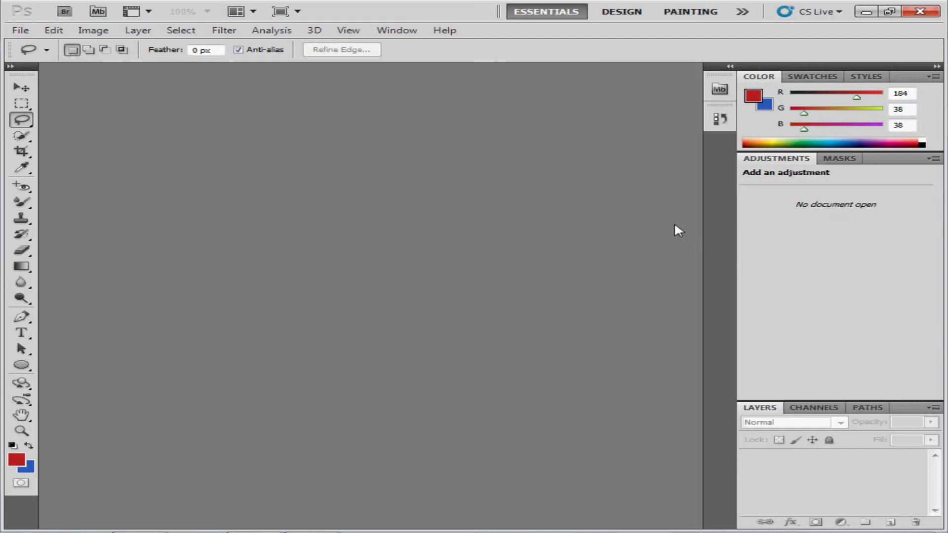
click(398, 31)
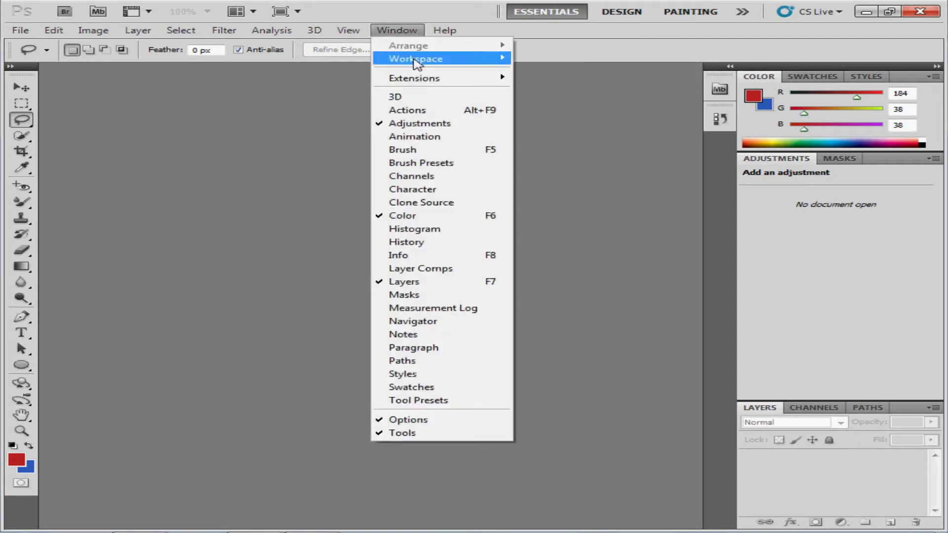
mouse_move(416, 60)
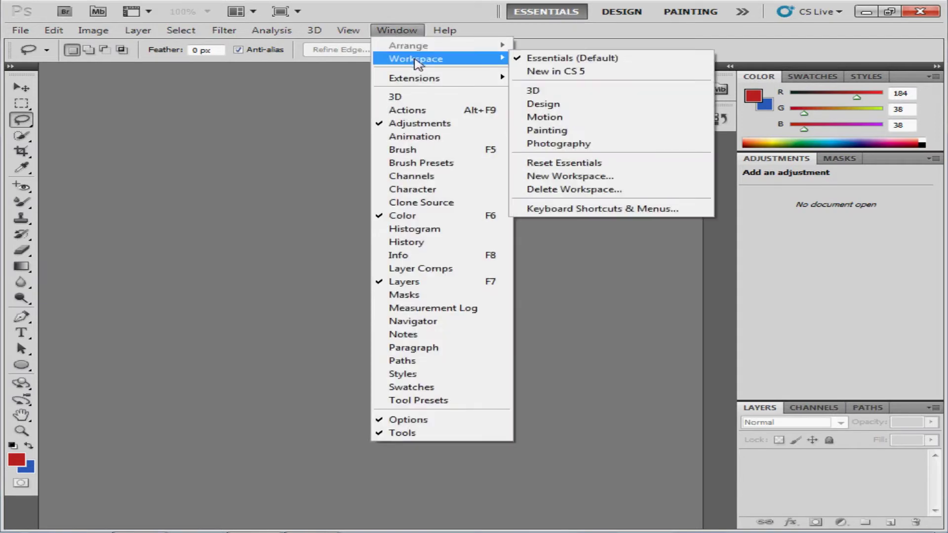
click(600, 36)
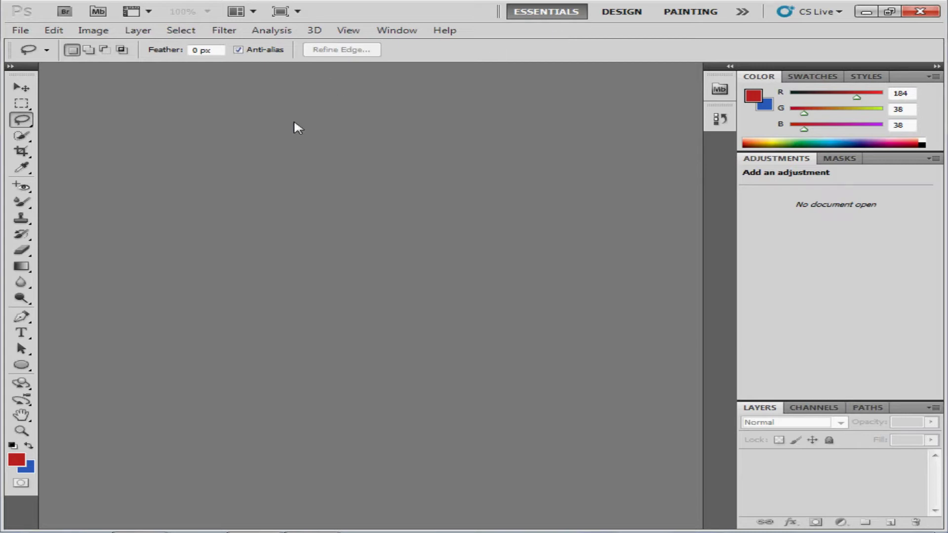
Step: Switch the toolbox to a two-column layout and return it to a single column
click(11, 67)
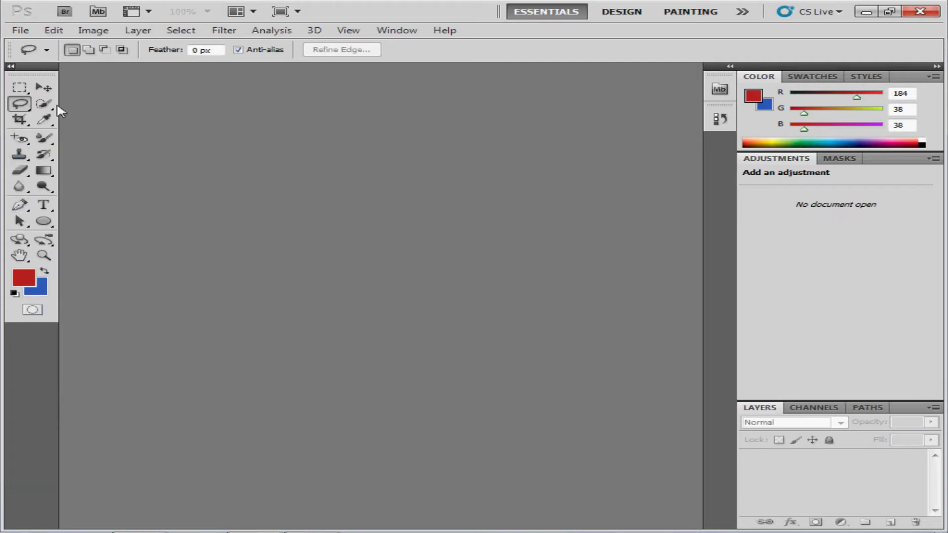
click(11, 66)
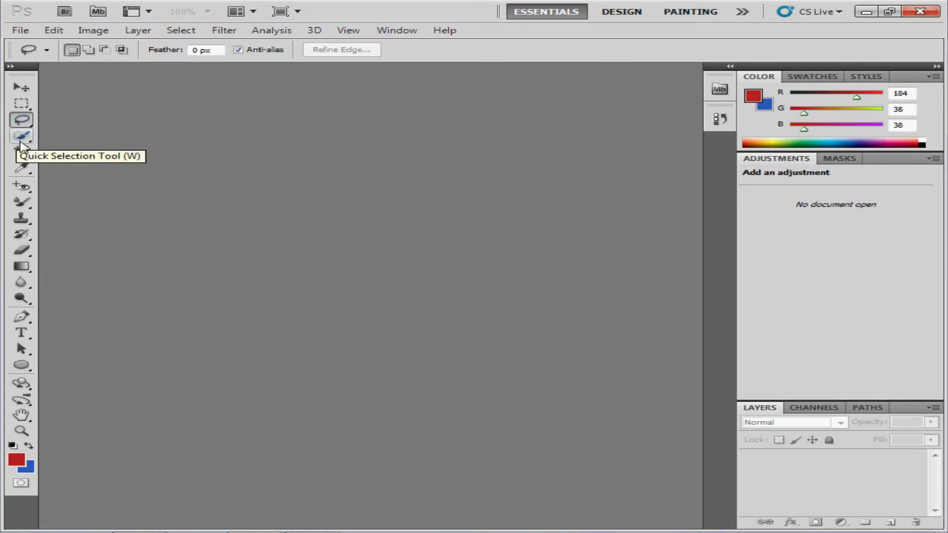
Step: Examine the tool variants grouped under the Marquee and Lasso tools, along with their names and shortcut letters
click(29, 110)
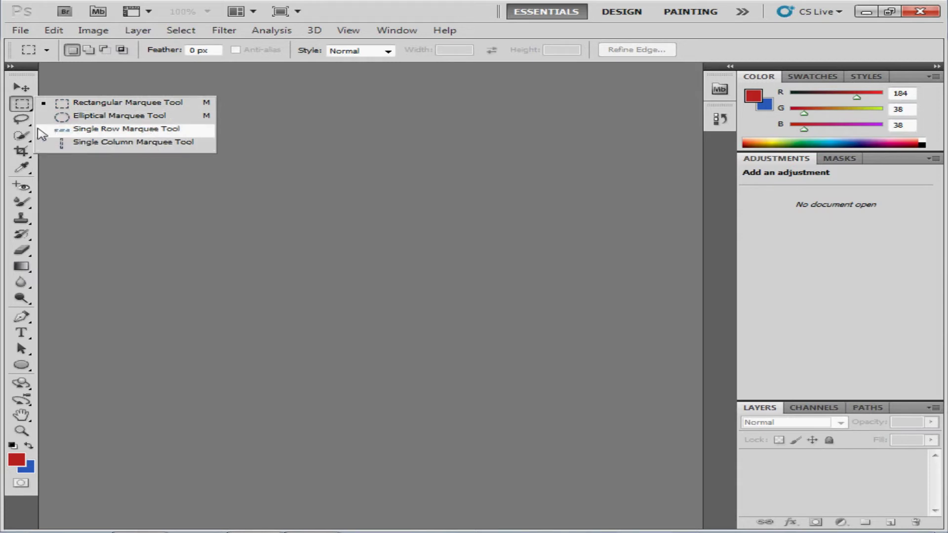
click(21, 119)
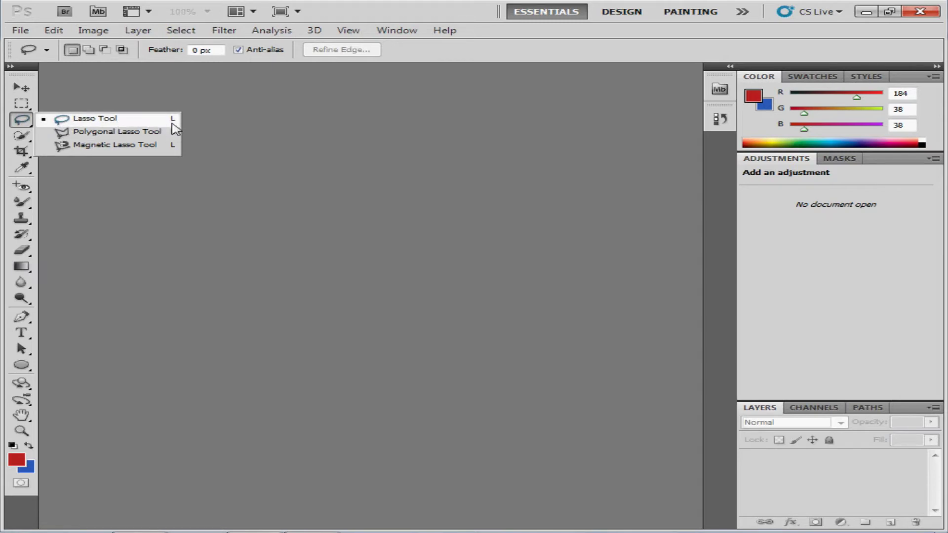
click(26, 124)
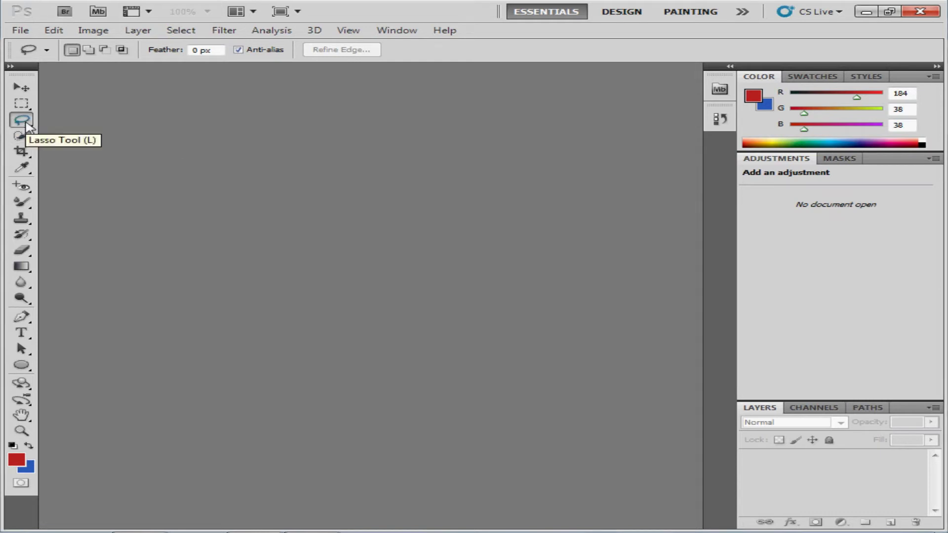
key(m)
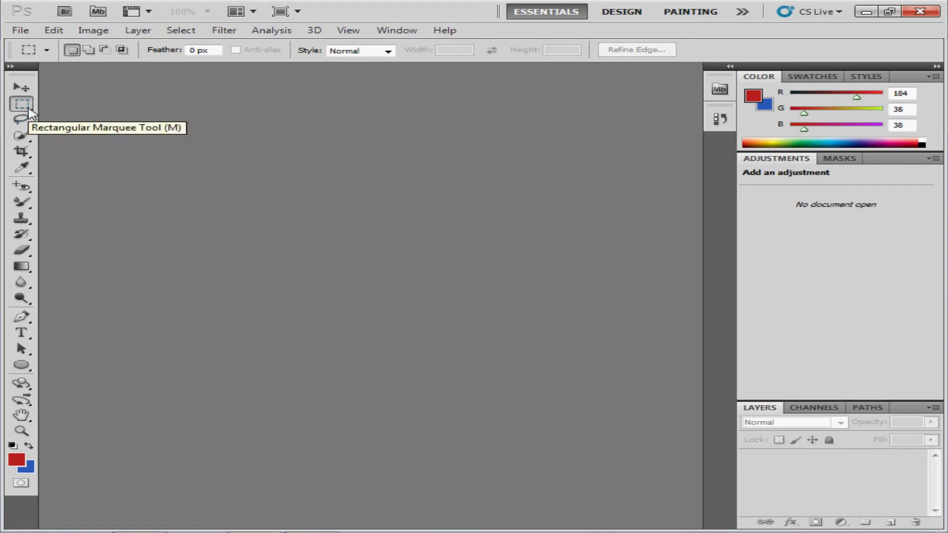
mouse_move(22, 104)
mouse_down()
mouse_move(141, 120)
mouse_move(23, 120)
mouse_move(140, 121)
mouse_move(165, 132)
mouse_move(139, 124)
mouse_move(176, 127)
mouse_move(170, 121)
mouse_move(179, 138)
mouse_move(116, 140)
mouse_move(172, 138)
mouse_move(155, 146)
mouse_move(174, 147)
mouse_move(166, 147)
mouse_move(173, 120)
mouse_move(24, 122)
mouse_up()
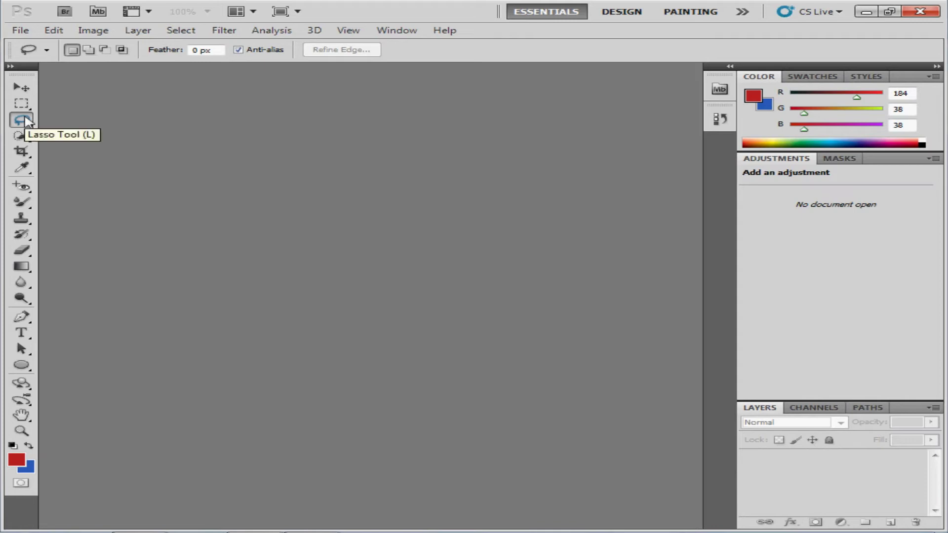
Step: Compare the option settings of the Crop and Lasso tools, finishing with the Rectangular Marquee Tool active
click(23, 152)
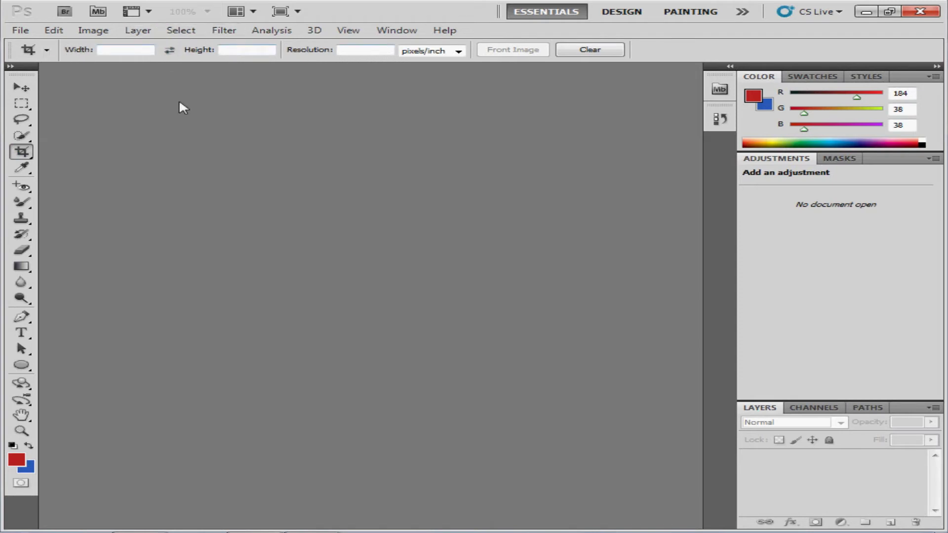
click(22, 121)
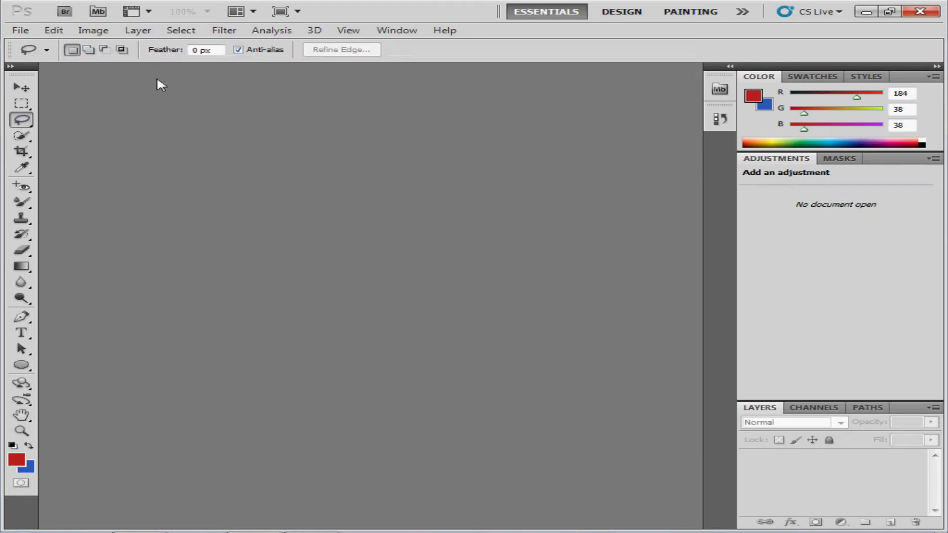
click(22, 104)
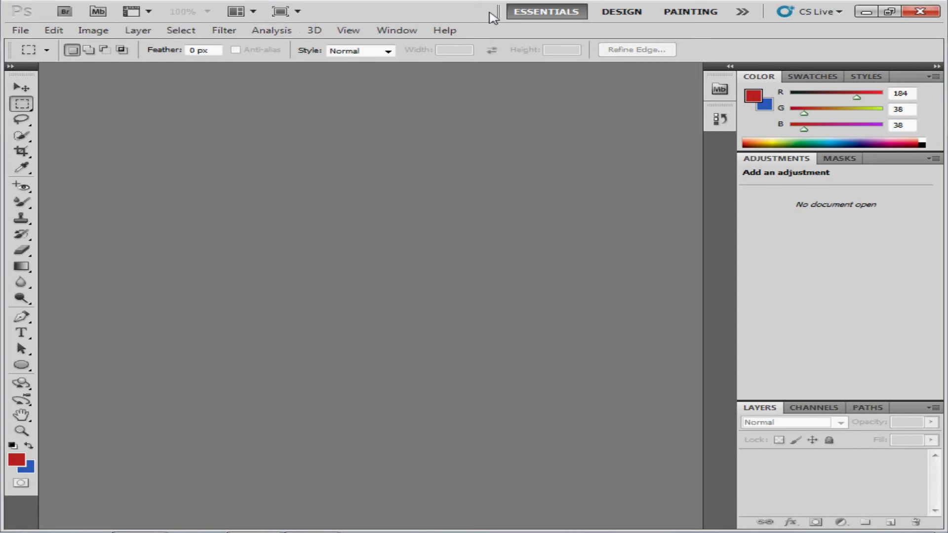
Step: Widen the workspace switcher to include the Photography workspace and shrink it back to three visible workspaces
mouse_move(500, 14)
mouse_down()
mouse_move(419, 7)
mouse_move(493, 6)
mouse_move(396, 5)
mouse_up()
click(395, 31)
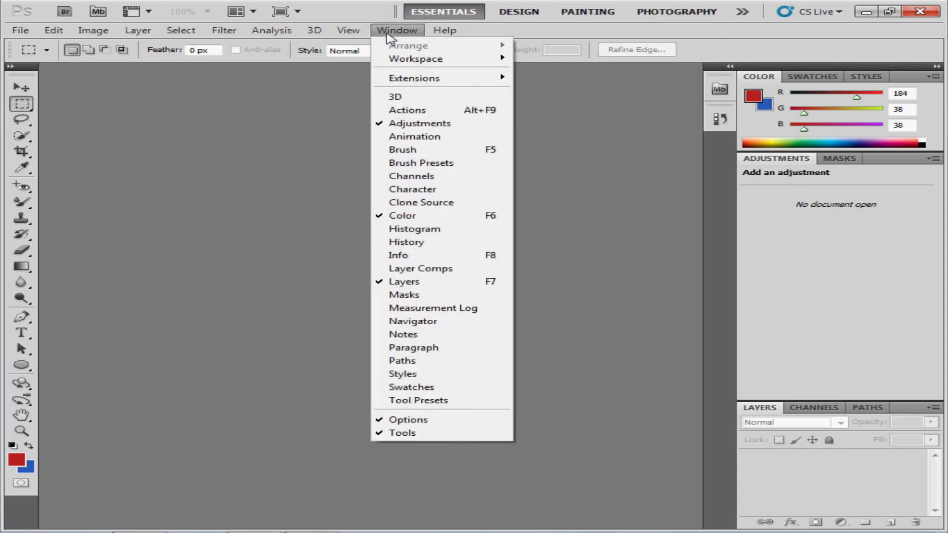
mouse_move(427, 59)
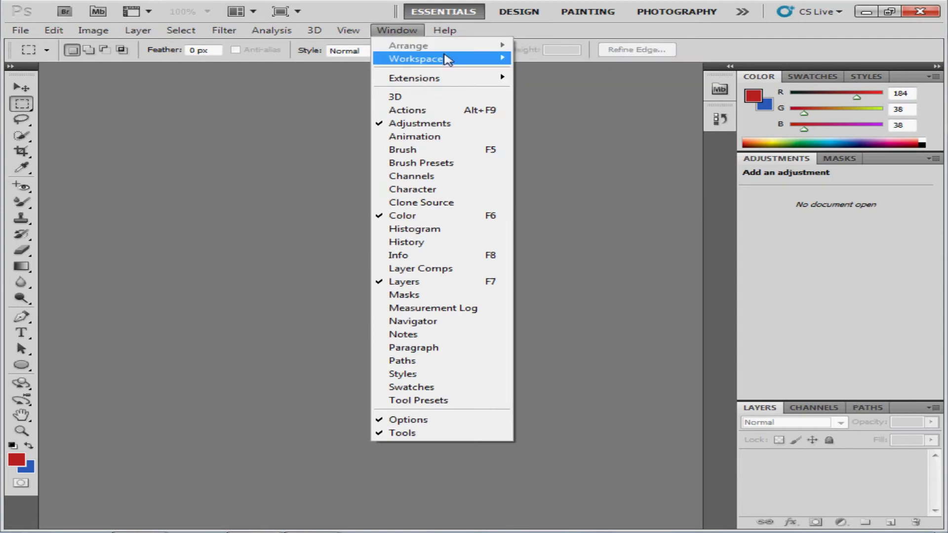
click(384, 12)
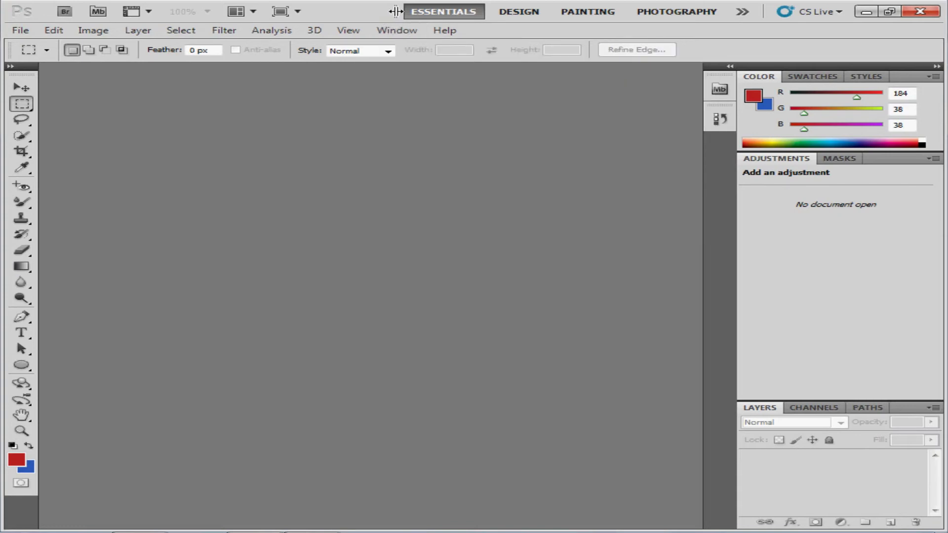
drag(397, 11, 496, 13)
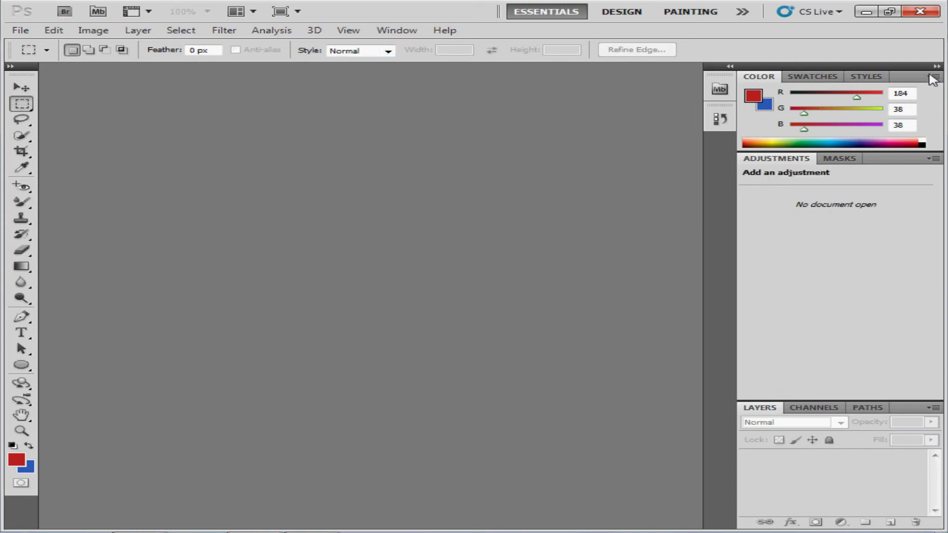
Step: Display the Info panel group, and detach the Histogram panel from it and close it
click(401, 32)
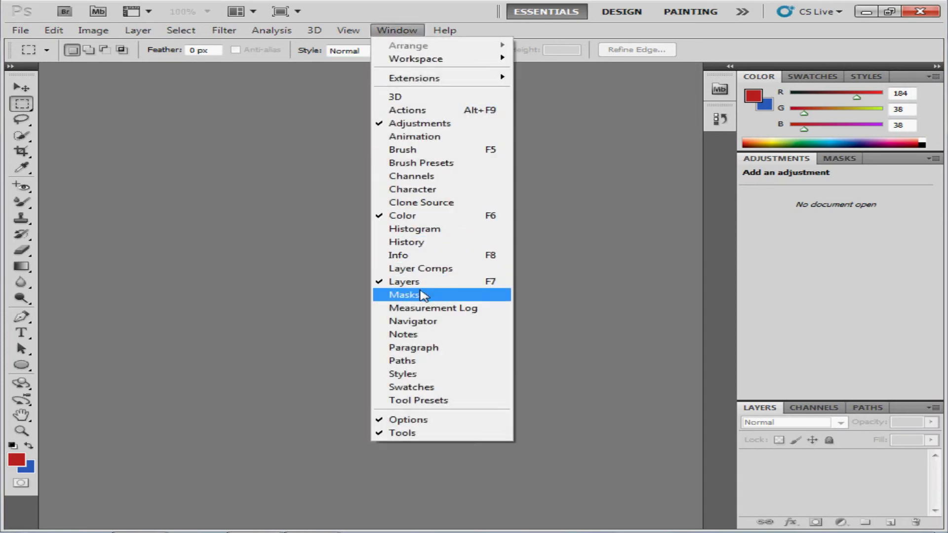
click(411, 256)
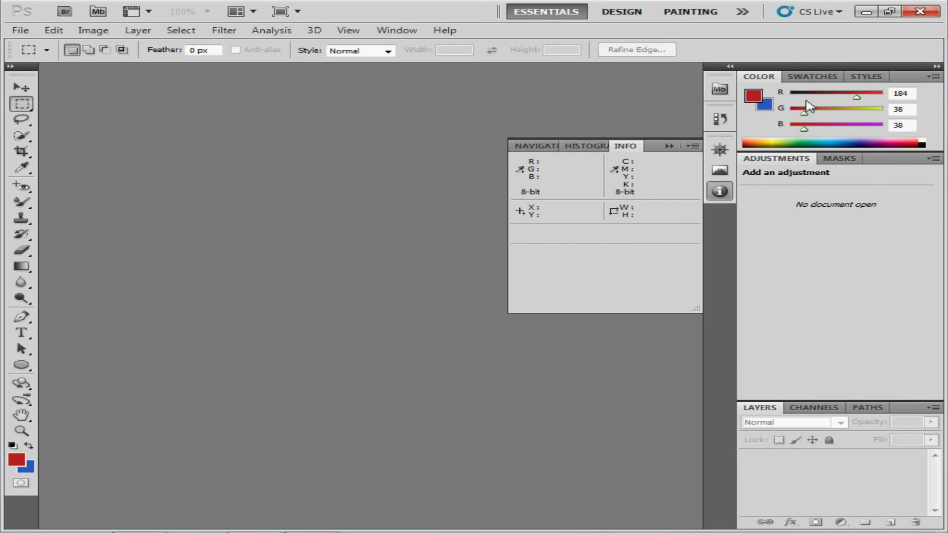
drag(594, 151, 612, 345)
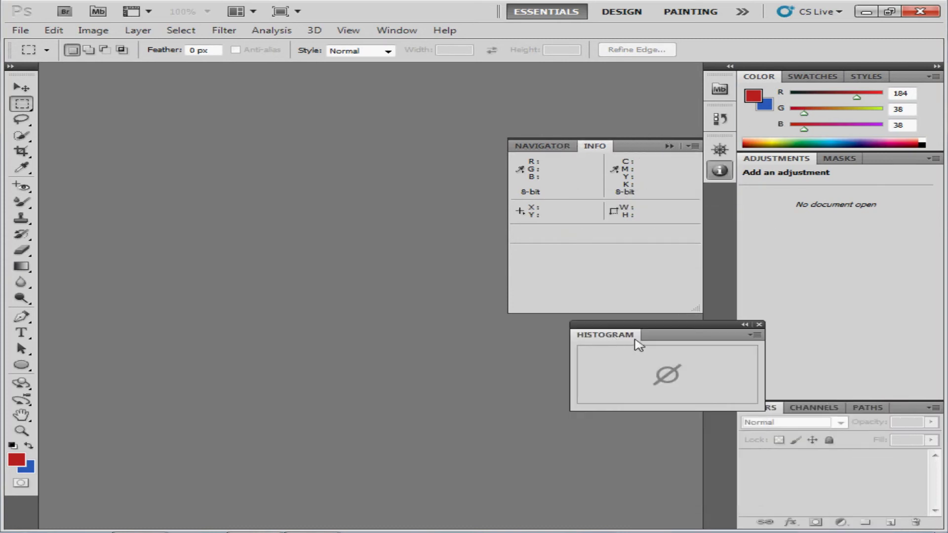
click(759, 325)
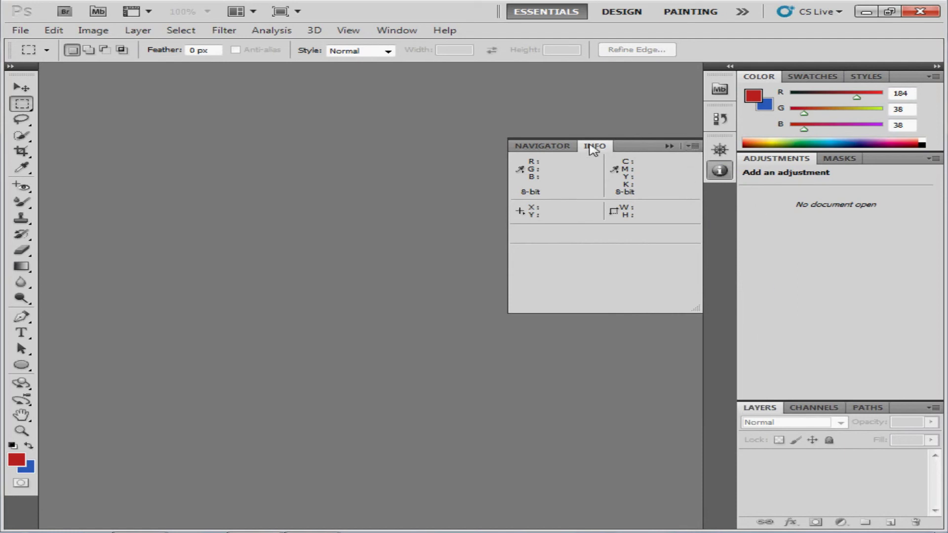
Step: Close the Navigator panel and the tab group containing the Info panel
click(541, 147)
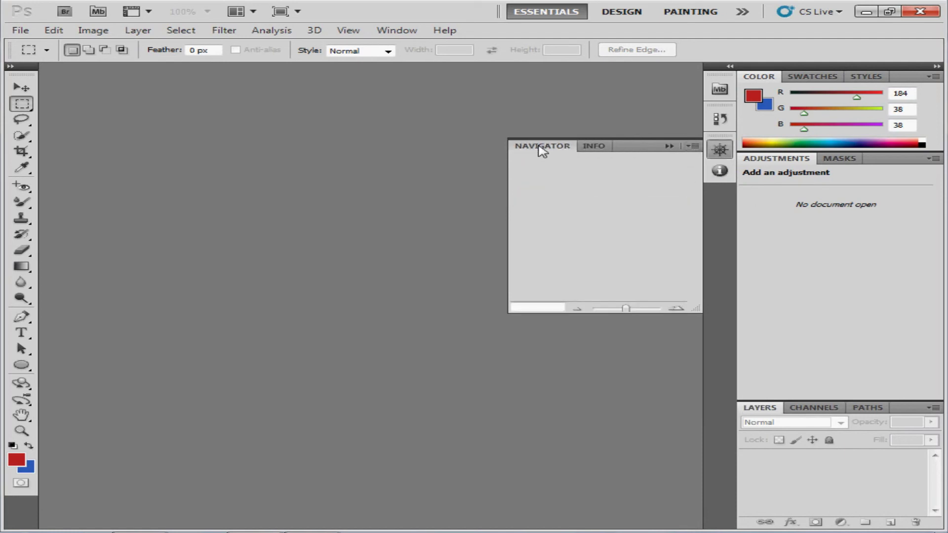
click(691, 146)
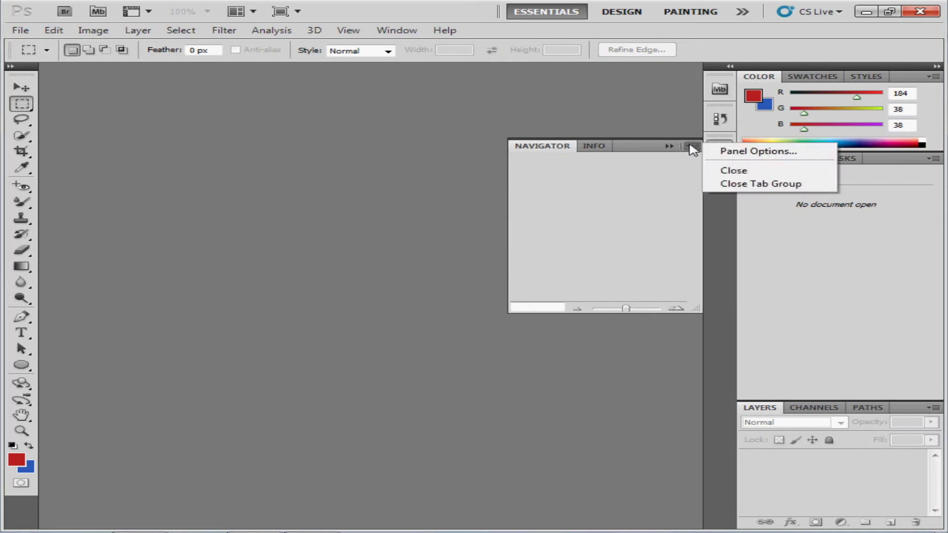
click(726, 171)
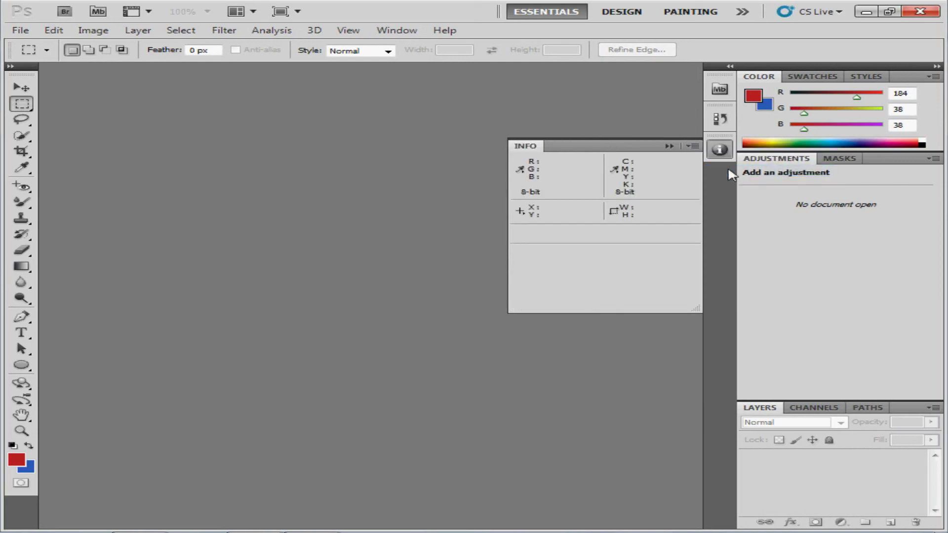
click(693, 147)
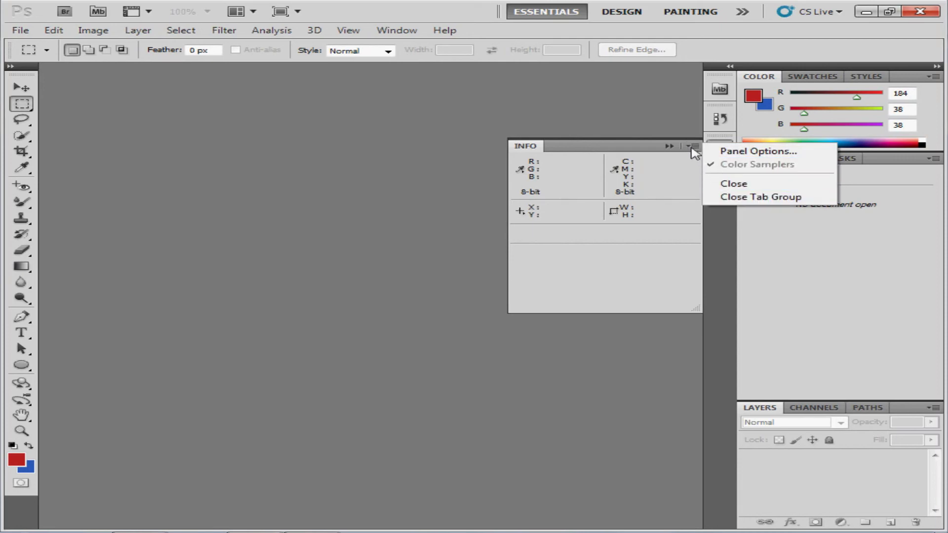
click(738, 199)
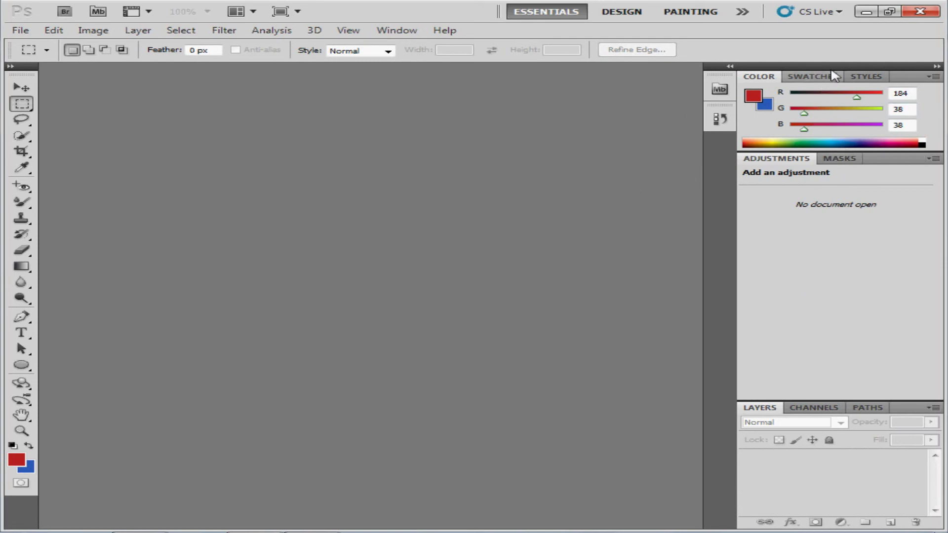
Step: Float the panel dock and split the Adjustments and Masks panels out of it into separate floating windows
drag(836, 68, 767, 75)
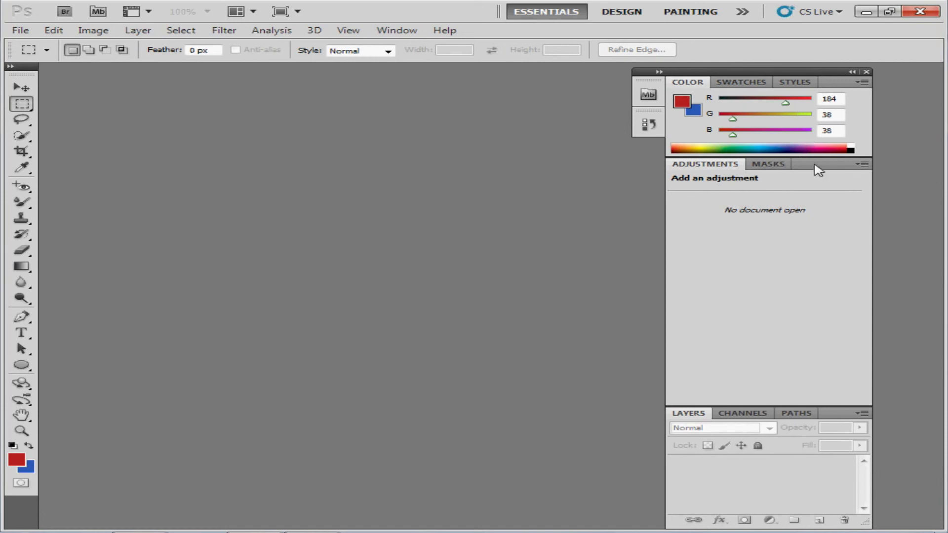
drag(812, 168, 605, 198)
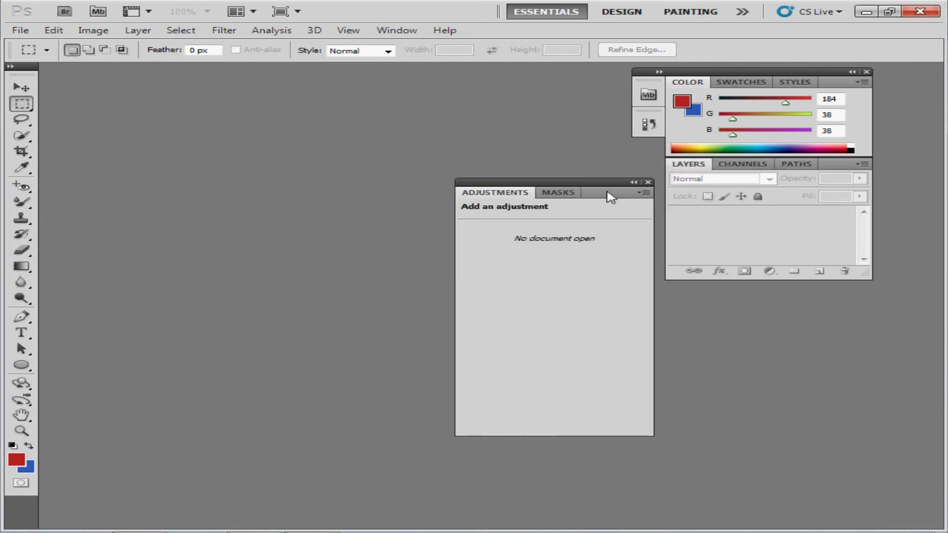
click(560, 194)
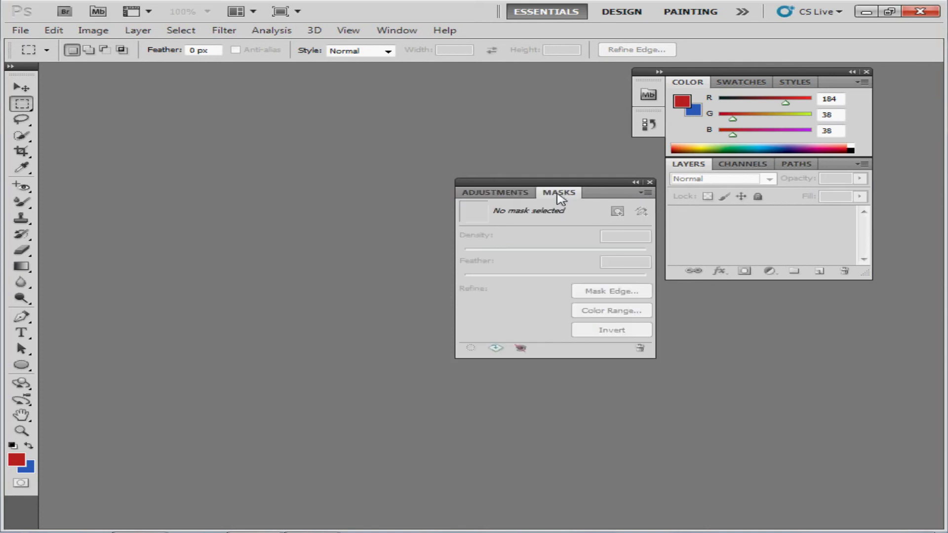
drag(565, 193, 267, 215)
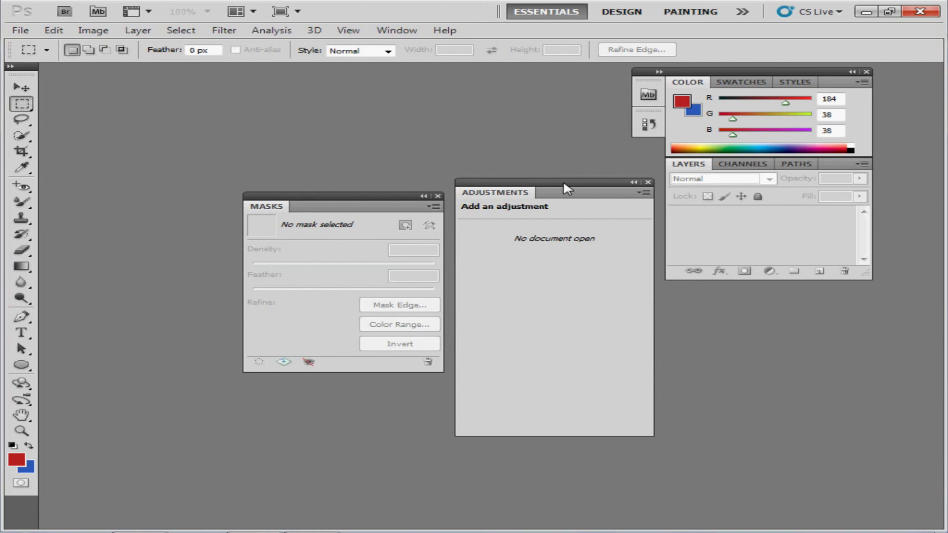
Step: Dock the Adjustments panel beneath the Layers group and collapse the floating Masks panel to an icon
drag(562, 183, 774, 286)
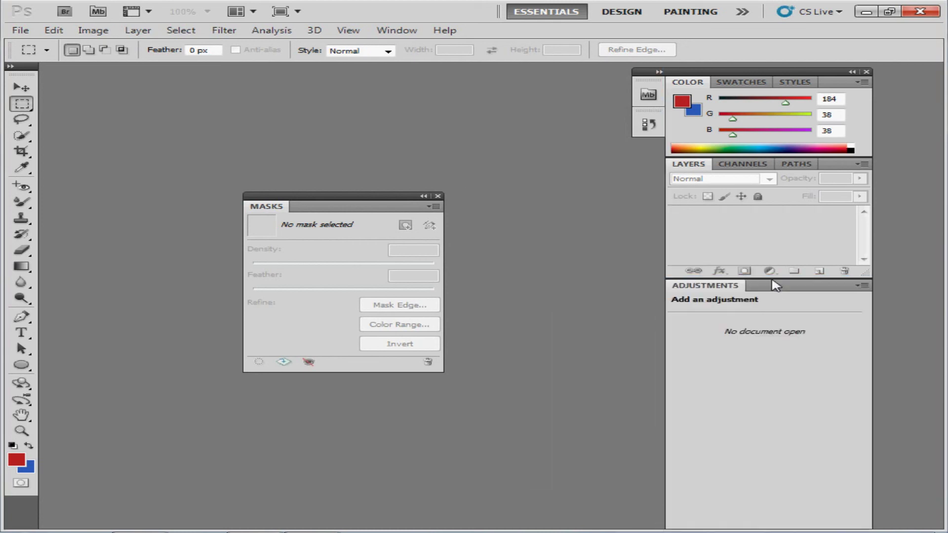
click(423, 197)
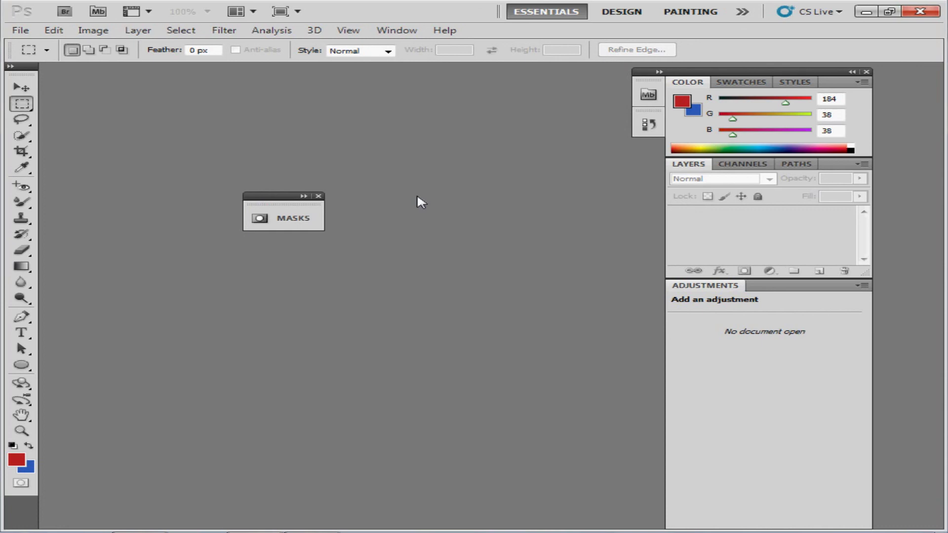
Step: Expand the floating Masks panel, and collapse the floating panel dock to icons and expand it again
click(307, 196)
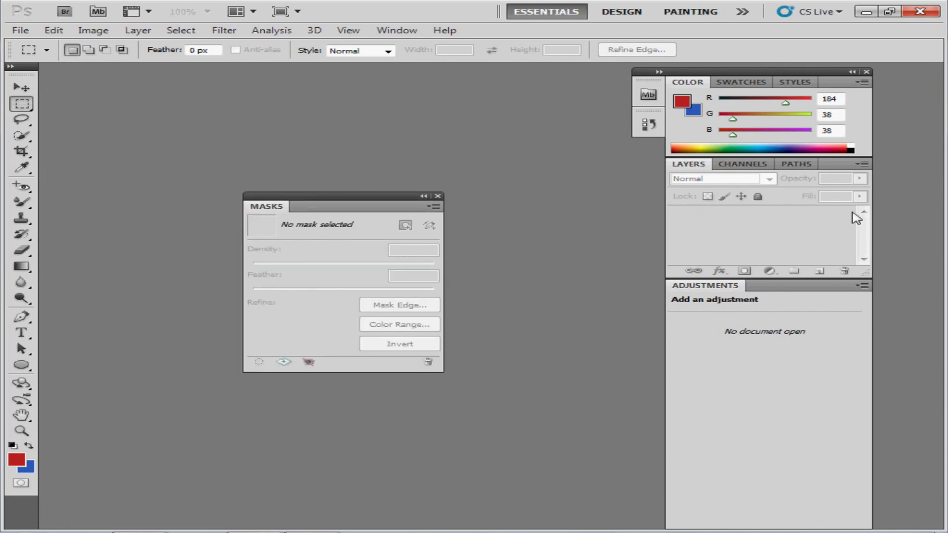
click(852, 72)
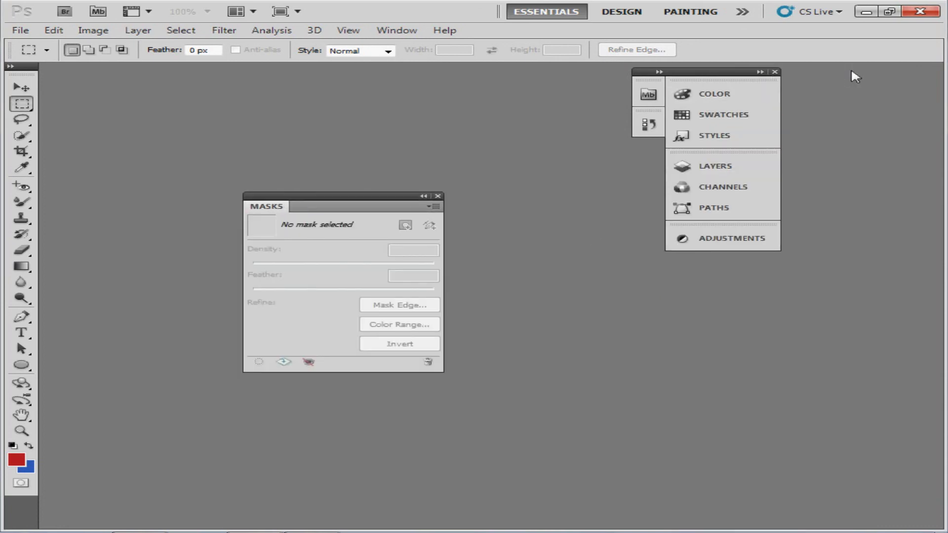
click(765, 72)
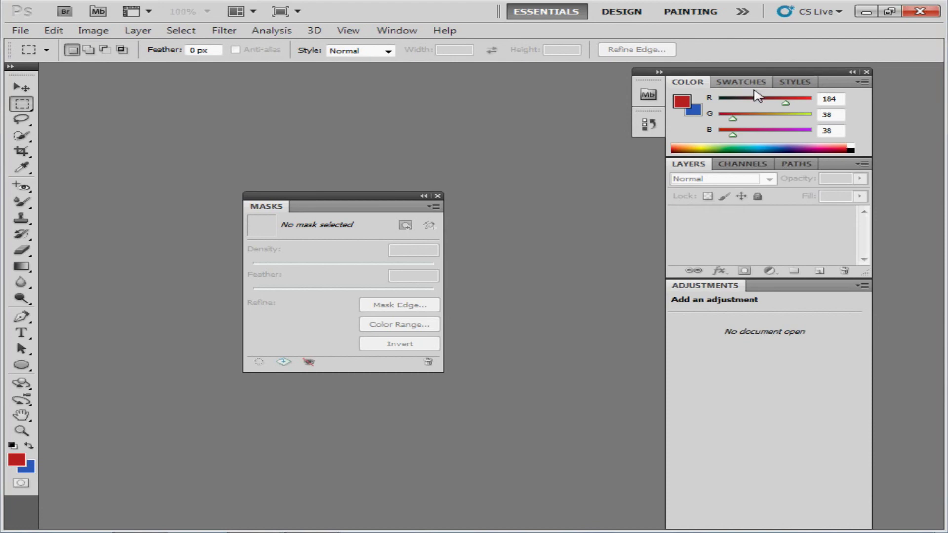
Step: Minimize the Layers, Channels and Paths group to its tabs, and collapse the whole floating dock to icons
double_click(759, 165)
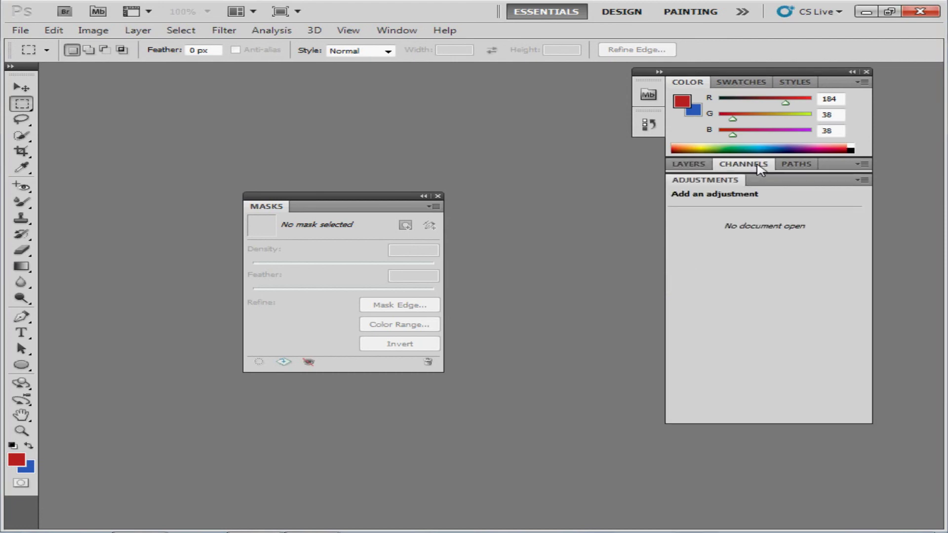
double_click(755, 70)
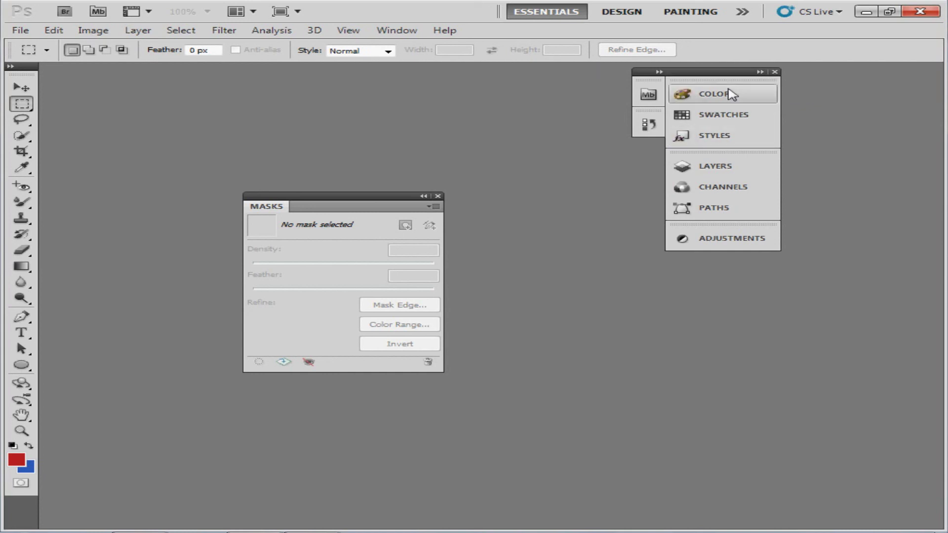
Step: Reset the Essentials workspace to its default panel layout
click(544, 14)
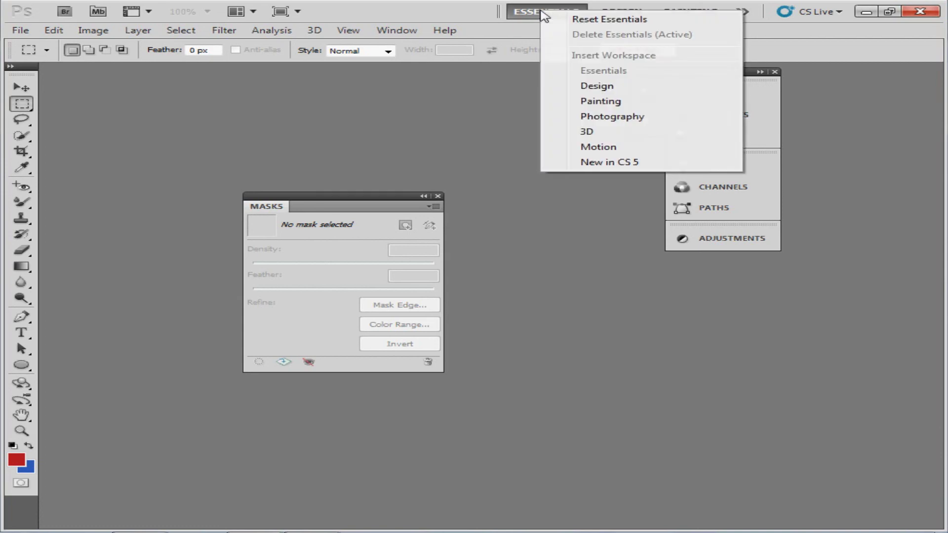
click(586, 21)
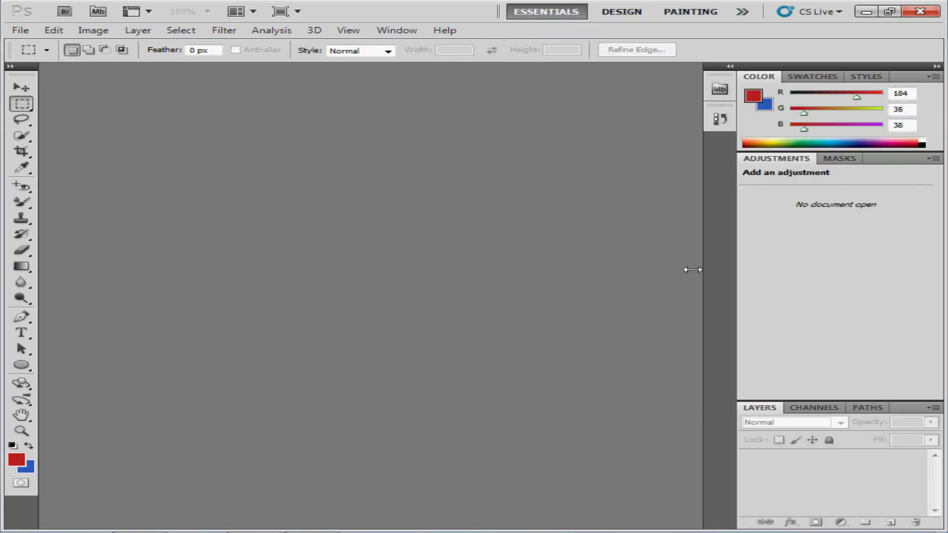